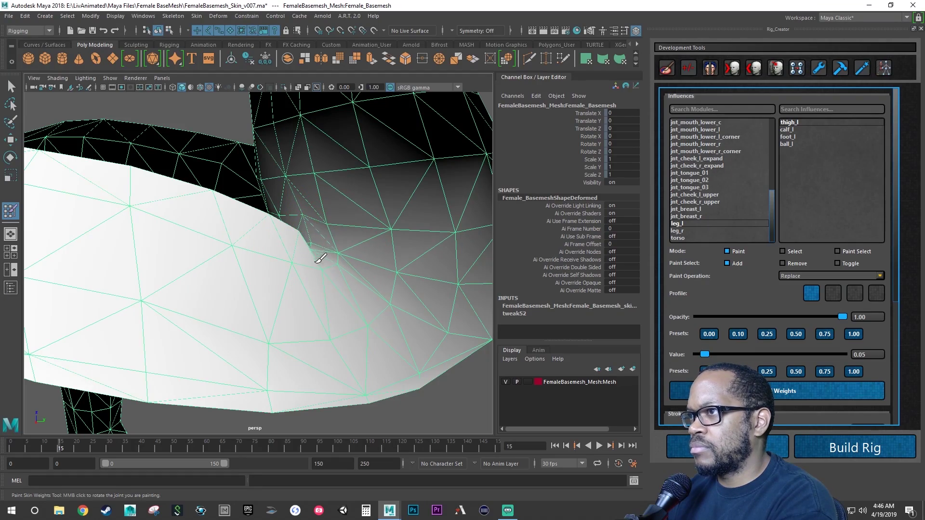
Pull back on the figure and jump to frame 70 to see the deformed pose.
scroll(422, 331, down, 6)
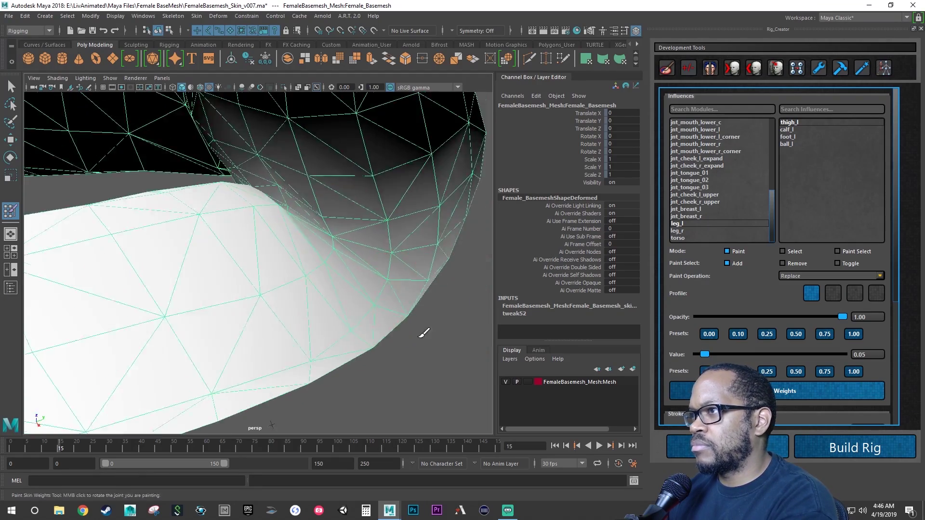
alt+drag(242, 283, 536, 264)
alt+drag(356, 256, 345, 274)
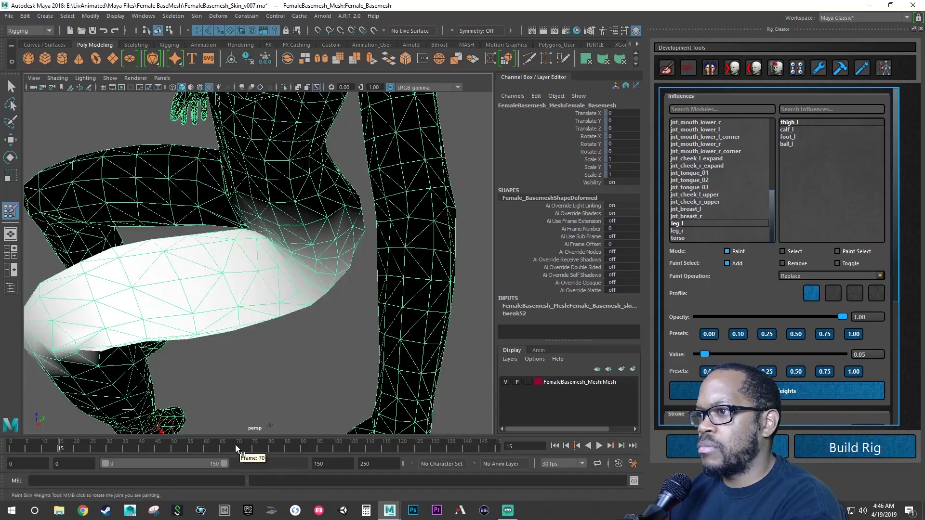
click(236, 445)
Orbit to the back of the hips and raise the Replace paint value to 0.30.
mouse_move(293, 337)
alt+mouse_down()
mouse_move(337, 315)
mouse_move(324, 305)
mouse_move(309, 316)
mouse_move(363, 279)
mouse_move(332, 318)
mouse_move(309, 314)
alt+mouse_up()
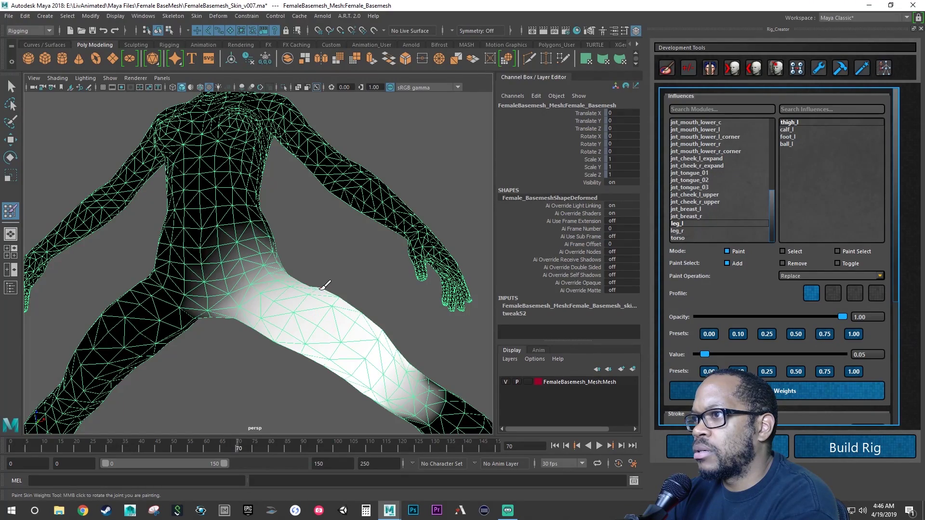
alt+drag(325, 285, 381, 291)
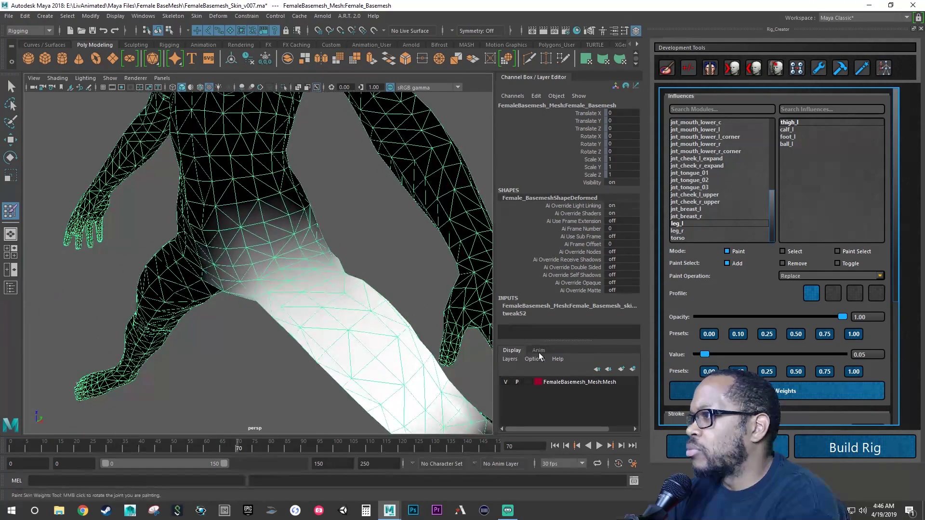
drag(704, 356, 731, 358)
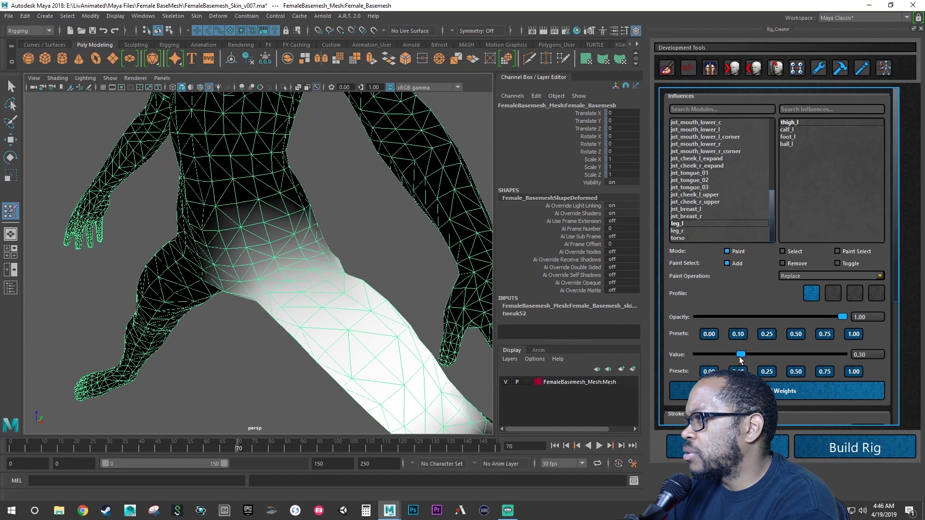
Pick the leg_l module's thigh_l influence and raise the Replace paint value to 0.50.
click(674, 224)
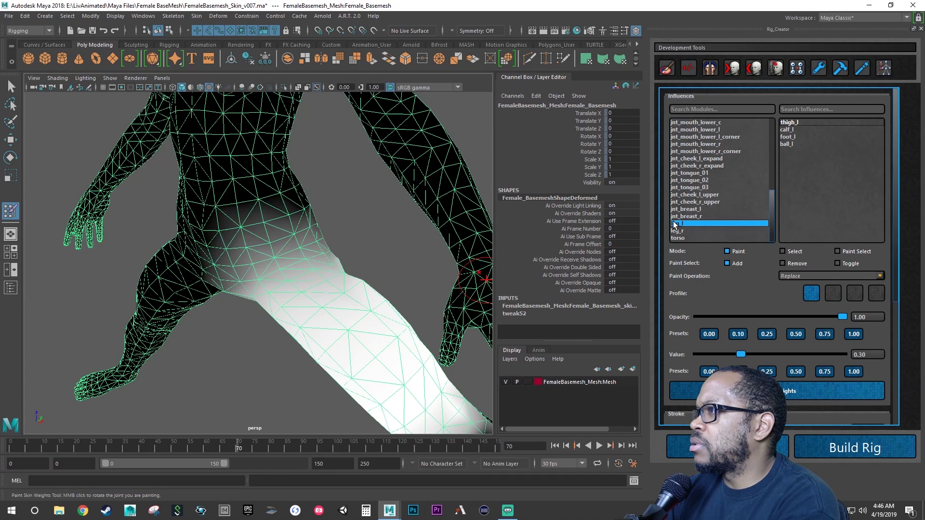
click(788, 123)
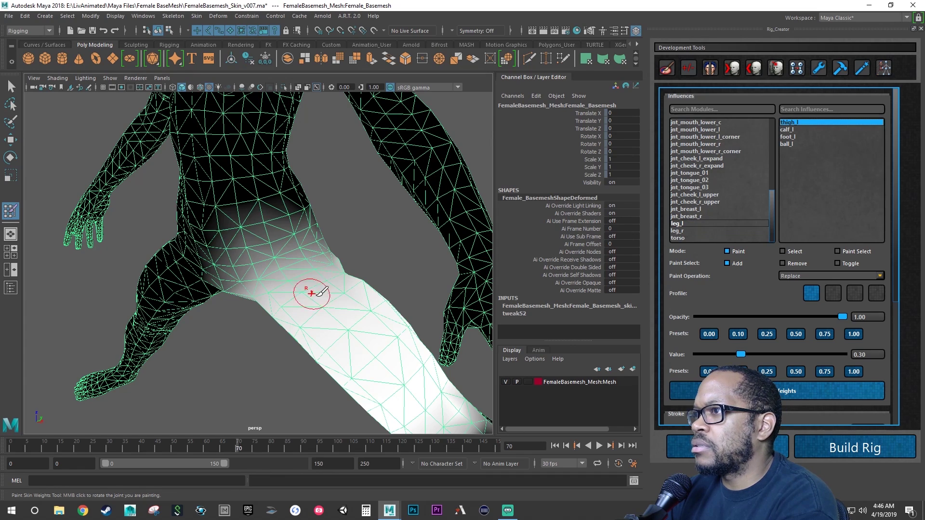
mouse_move(360, 292)
alt+mouse_down()
mouse_move(322, 308)
mouse_move(374, 270)
alt+mouse_up()
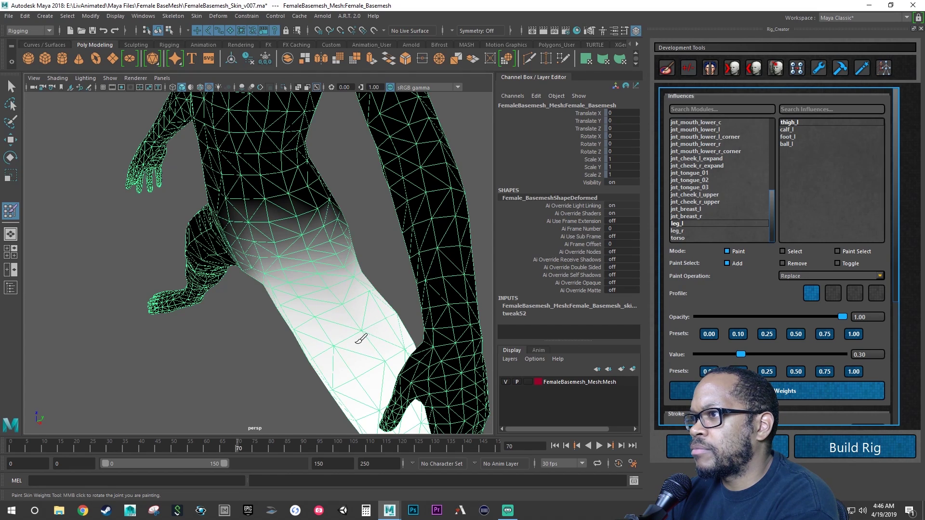
mouse_move(361, 338)
alt+mouse_down()
mouse_move(388, 337)
mouse_move(384, 324)
alt+mouse_up()
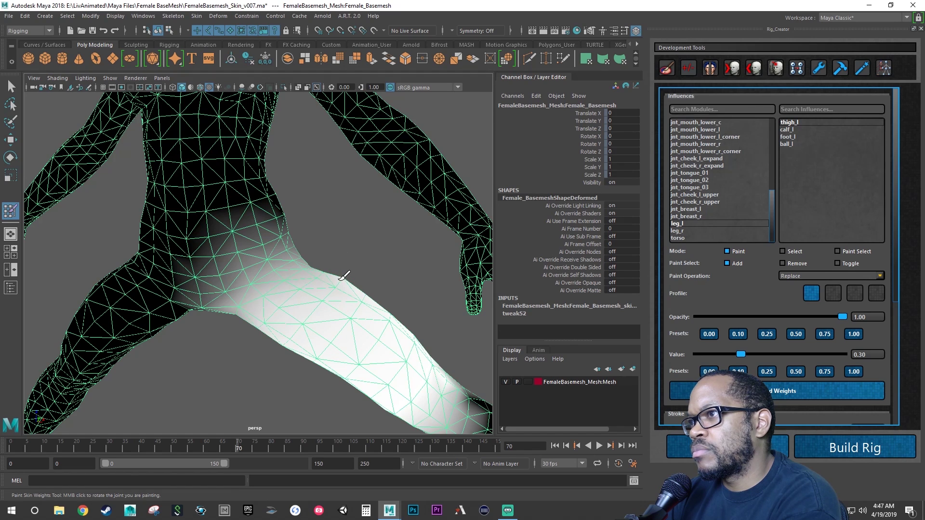
drag(741, 355, 770, 362)
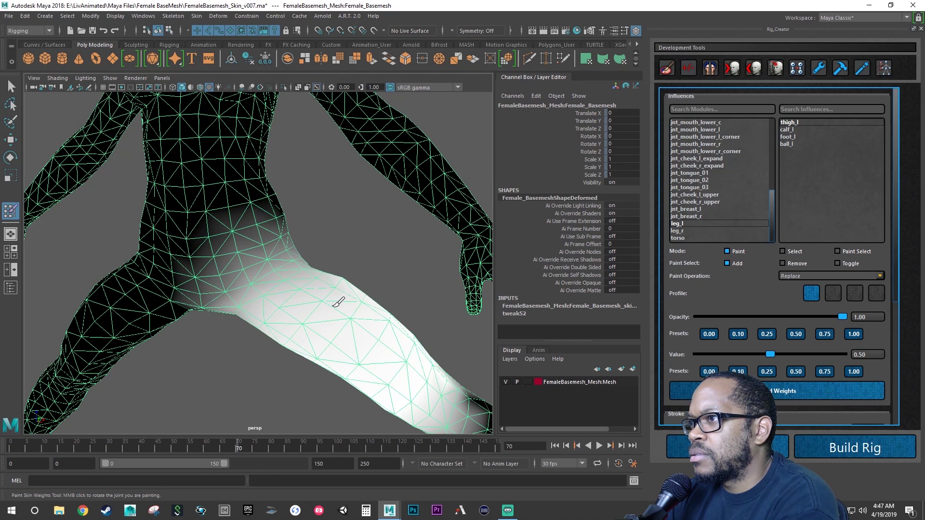
Paint the torso module's pelvis weight onto the inner thigh and lower hip.
click(680, 238)
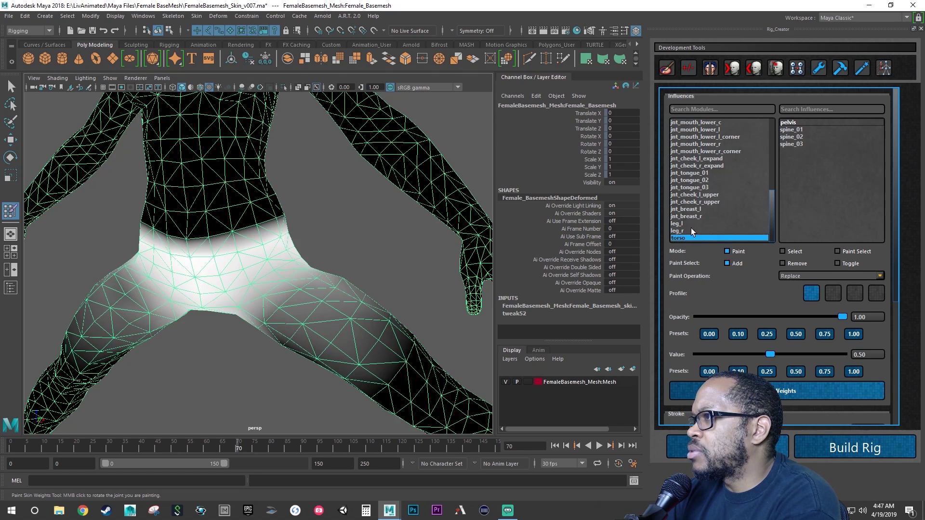
click(788, 122)
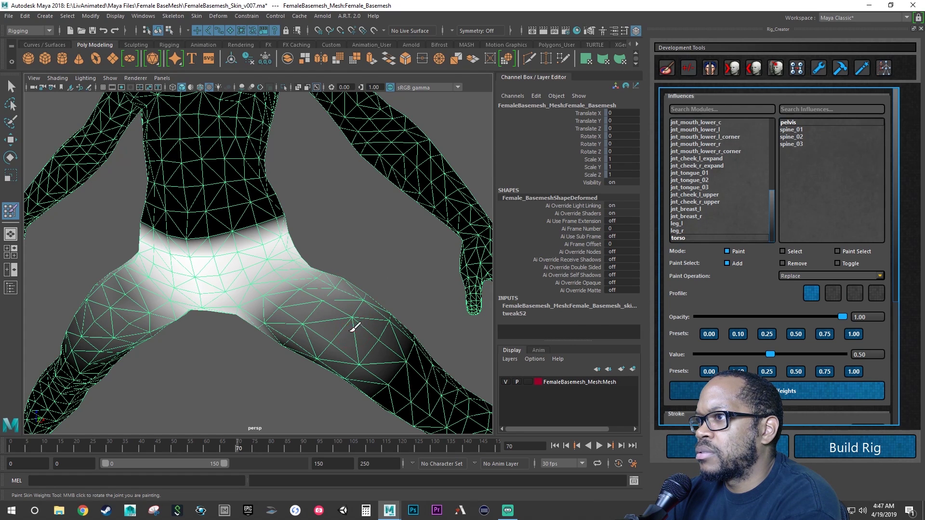
drag(329, 301, 322, 265)
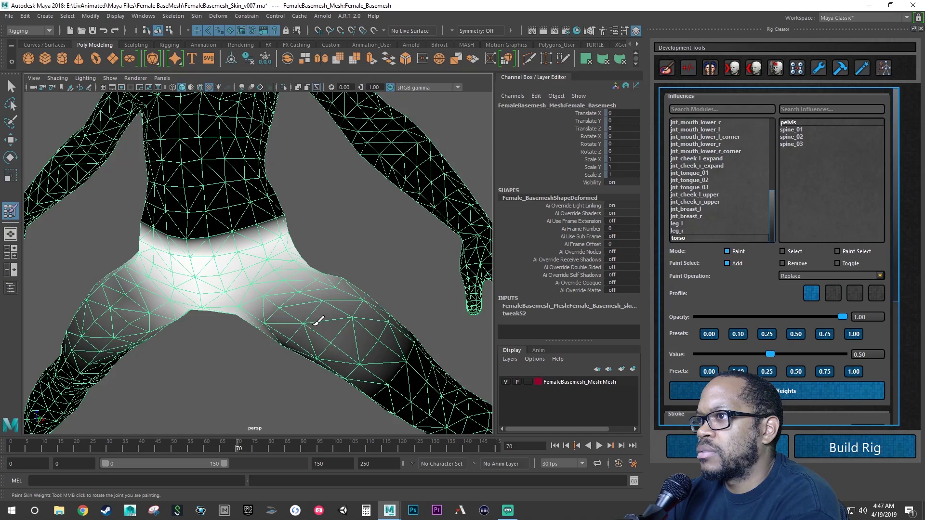
alt+drag(297, 336, 285, 384)
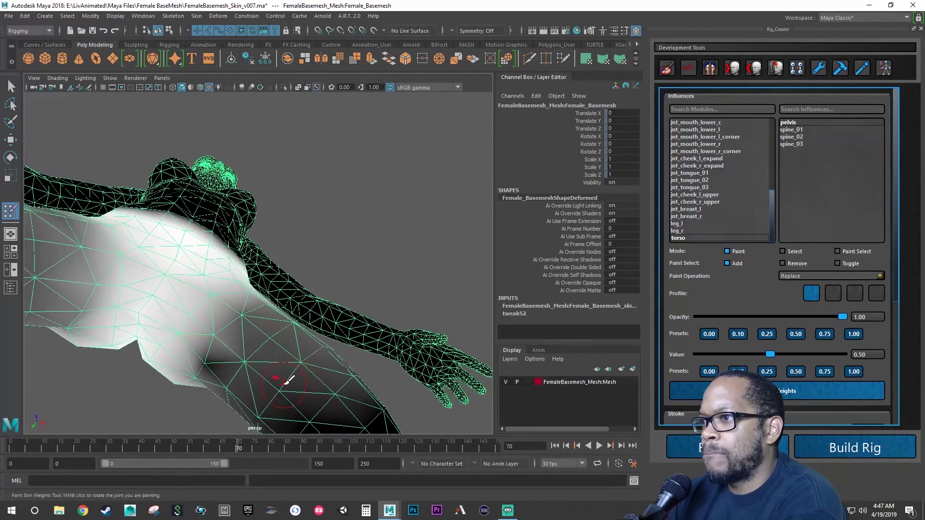
drag(222, 375, 239, 383)
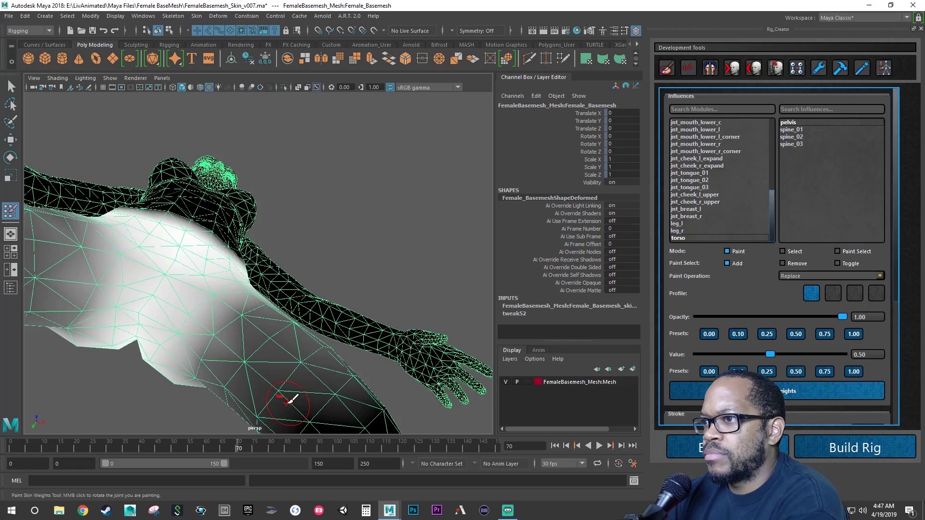
alt+drag(291, 400, 260, 435)
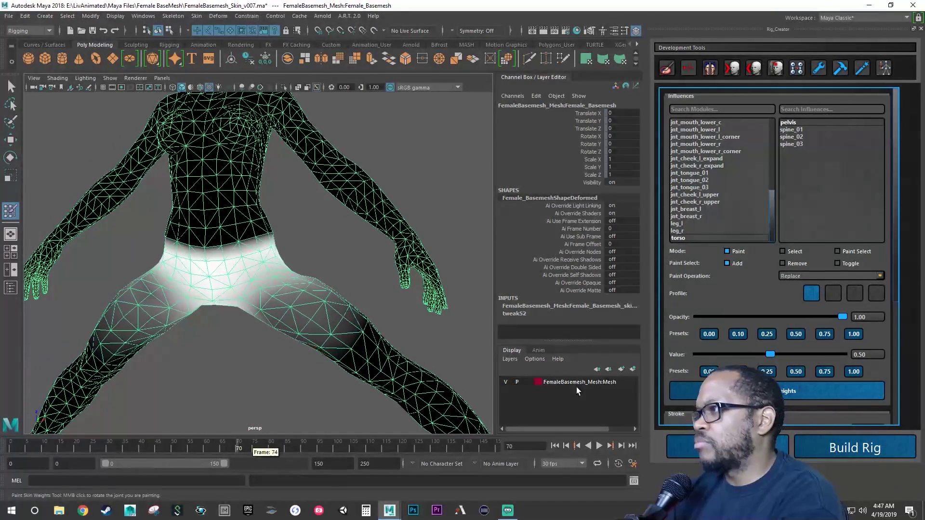
Set the pelvis paint value to 0.34, then 0.42, and paint along the lower hip.
click(746, 354)
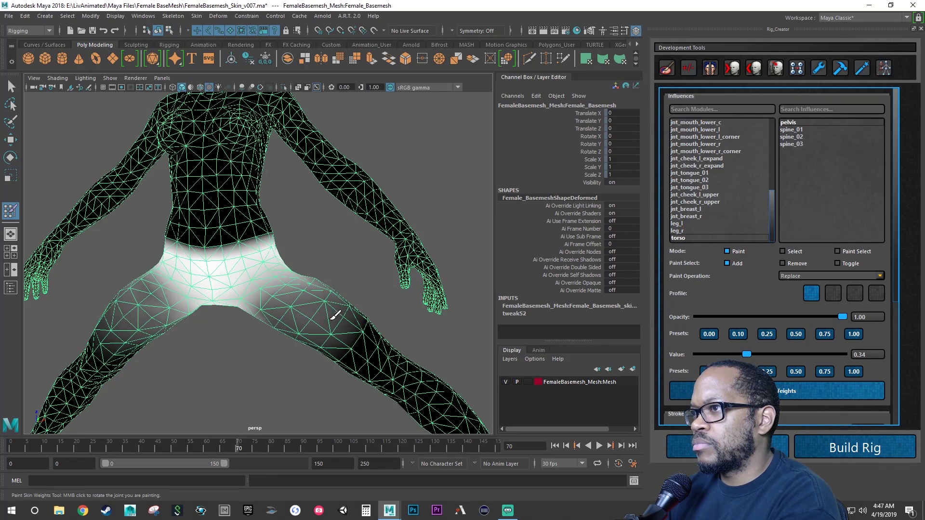
alt+drag(337, 308, 241, 302)
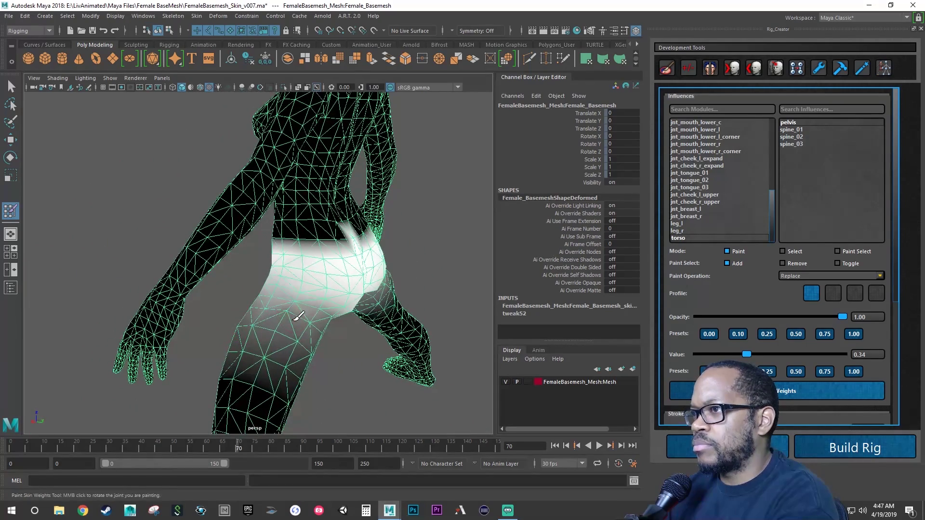
alt+drag(304, 332, 233, 295)
alt+right_drag(233, 295, 279, 302)
scroll(279, 302, down, 2)
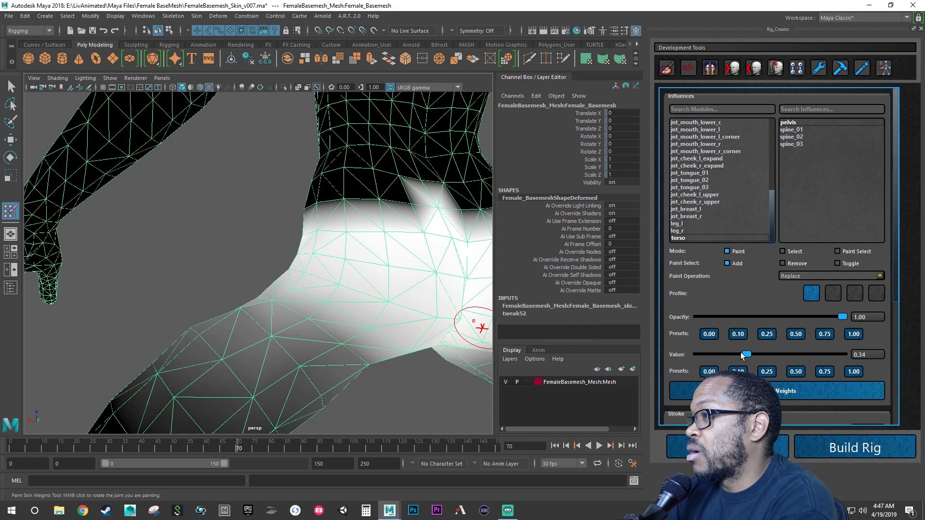
drag(749, 355, 758, 355)
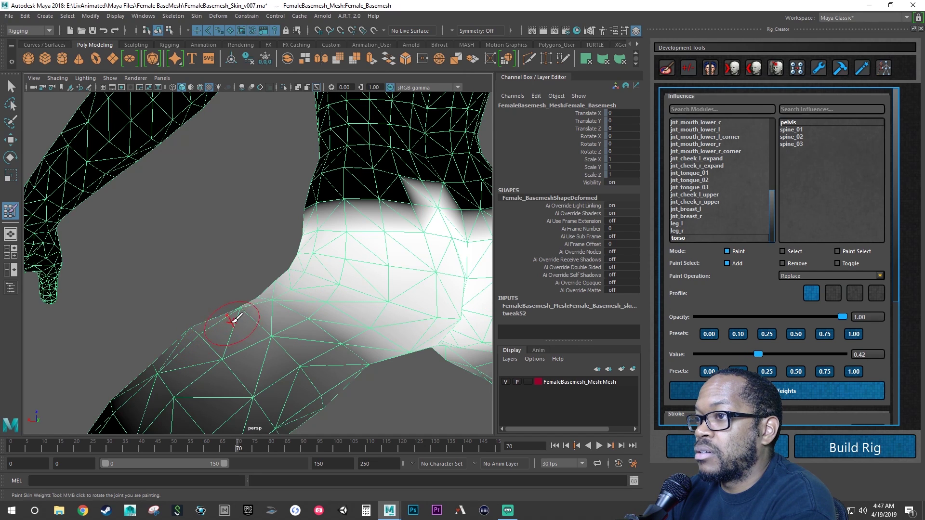
drag(234, 320, 200, 328)
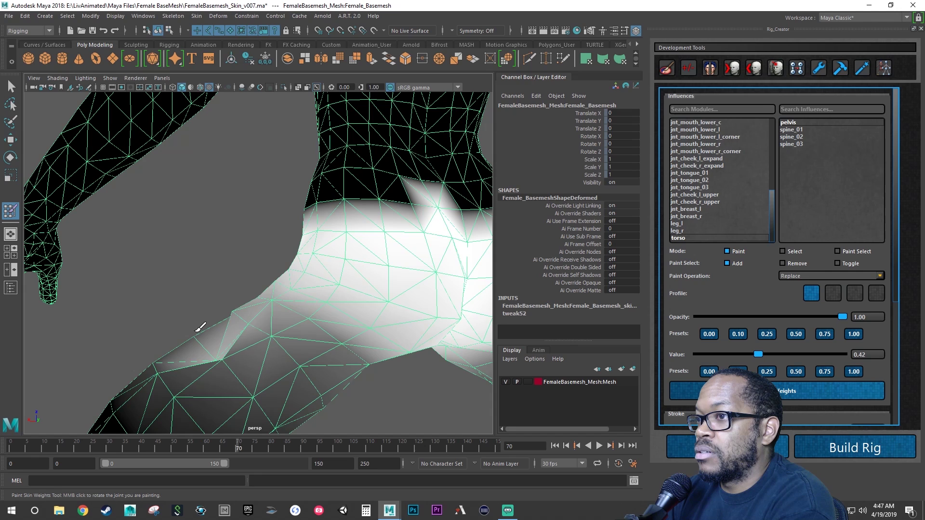
Paint thigh_l weight over the upper thigh and down its outer edge.
click(694, 224)
click(795, 121)
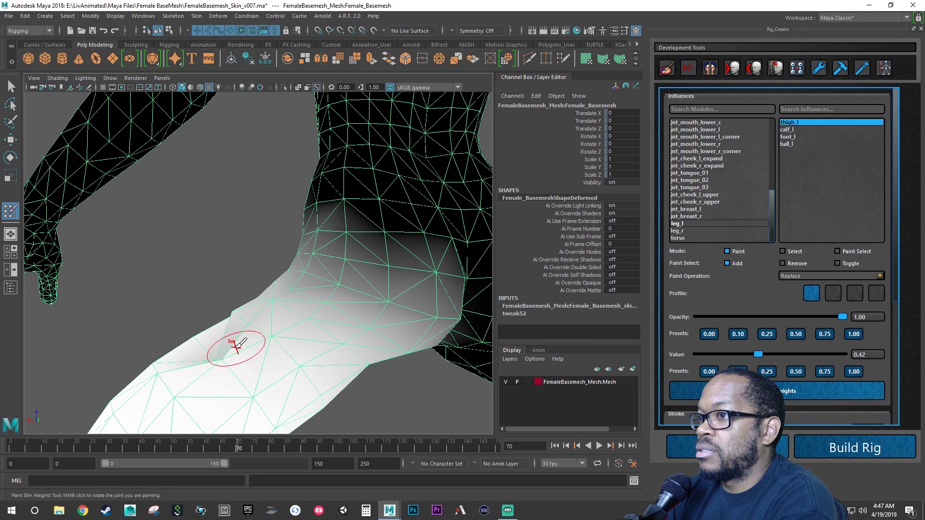
mouse_move(236, 346)
mouse_down()
mouse_move(229, 352)
mouse_move(237, 335)
mouse_move(211, 352)
mouse_up()
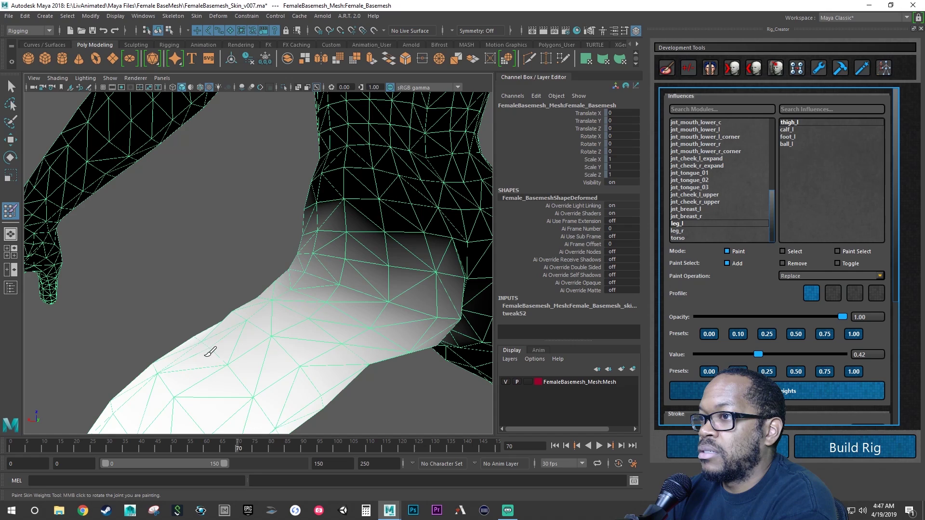
mouse_move(241, 318)
mouse_down()
mouse_move(200, 340)
mouse_move(210, 335)
mouse_move(268, 378)
mouse_move(306, 372)
mouse_up()
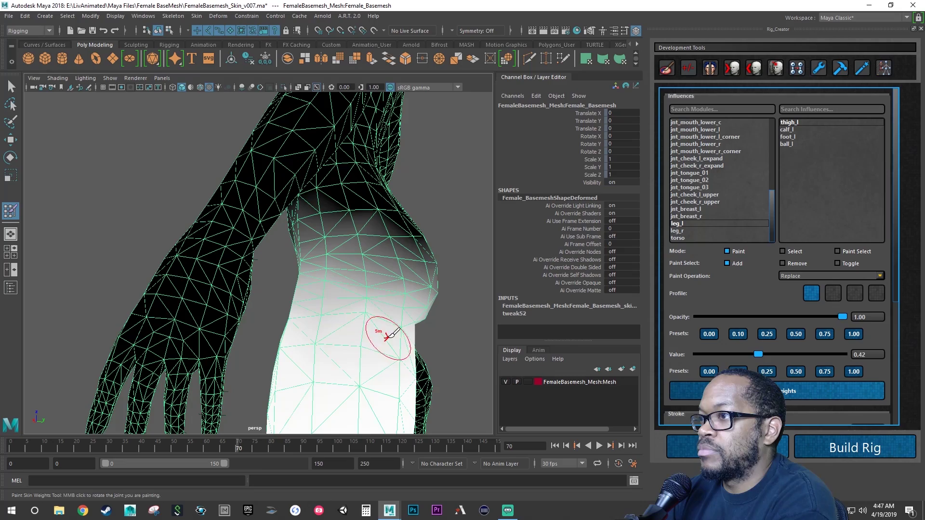
View the whole body from the front and return the animation to frame 14.
mouse_move(360, 384)
alt+mouse_down()
mouse_move(366, 379)
mouse_move(341, 374)
mouse_move(360, 380)
alt+mouse_up()
scroll(289, 366, down, 5)
alt+drag(305, 331, 260, 400)
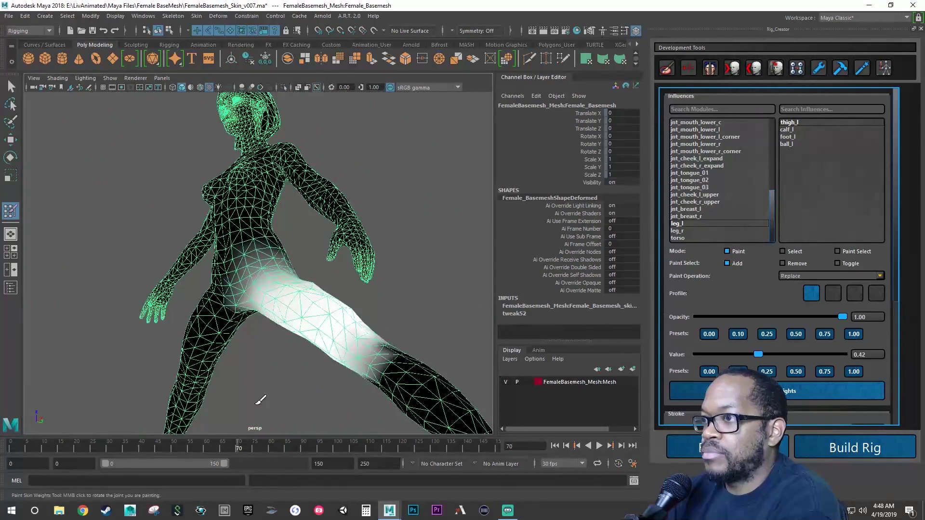
drag(120, 440, 57, 442)
alt+drag(213, 361, 243, 337)
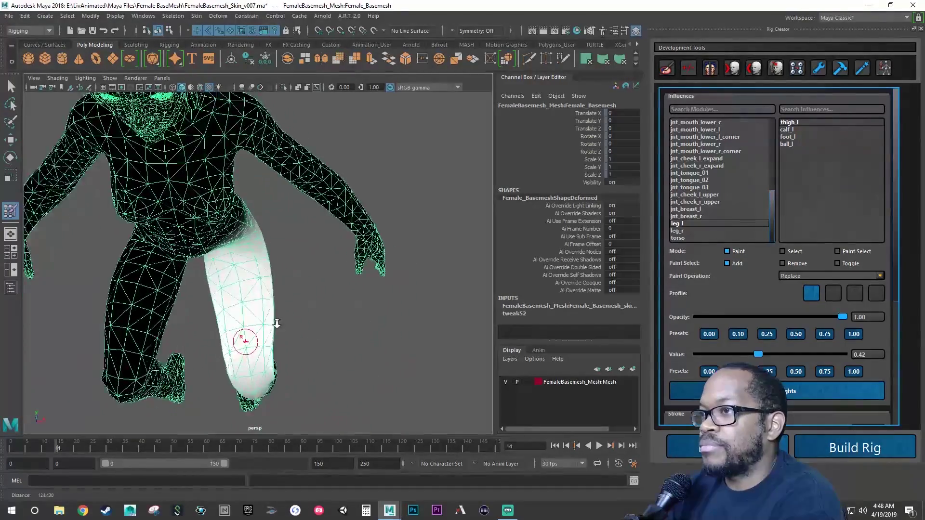
Frame the left leg and hip close up at a frame with the leg raised.
mouse_move(244, 336)
alt+right_down()
mouse_move(501, 315)
mouse_move(259, 248)
alt+right_up()
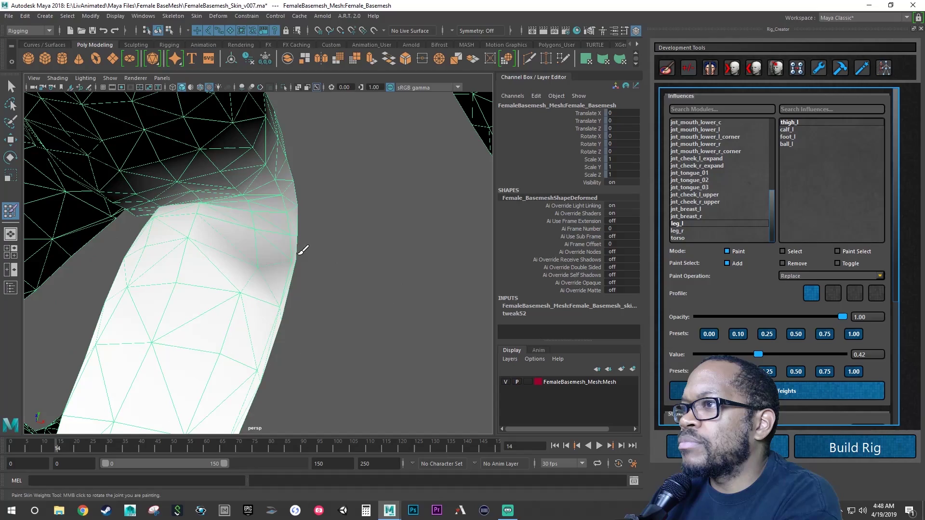
alt+drag(271, 237, 290, 281)
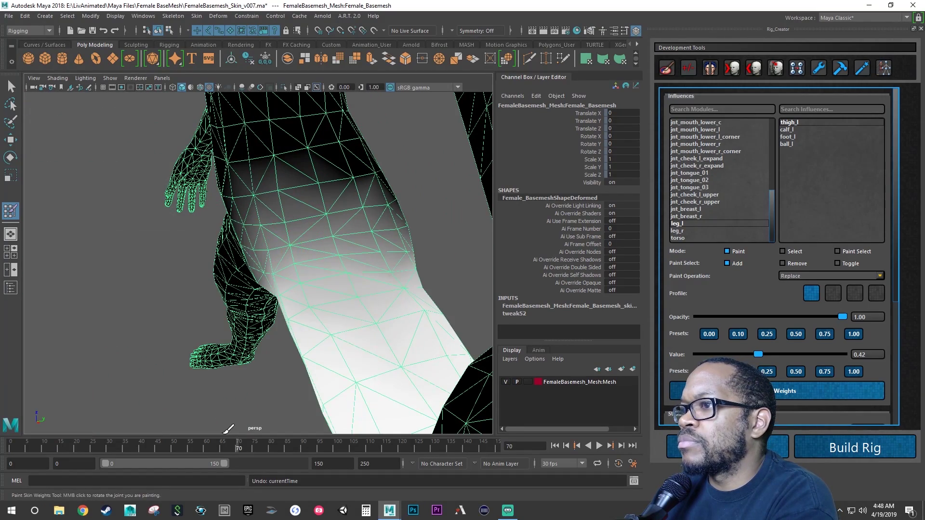
drag(231, 445, 63, 400)
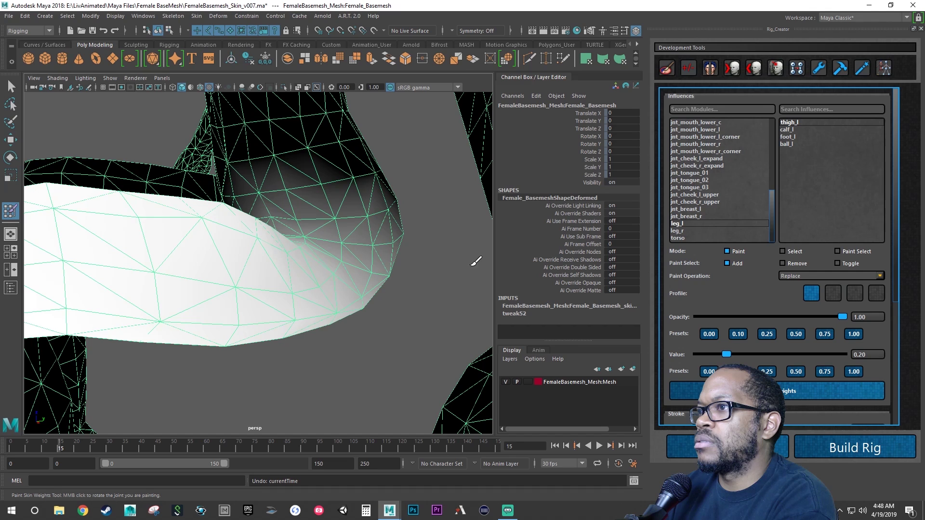
Test a weight dab on the hip mesh and undo it.
click(295, 279)
key(ctrl+z)
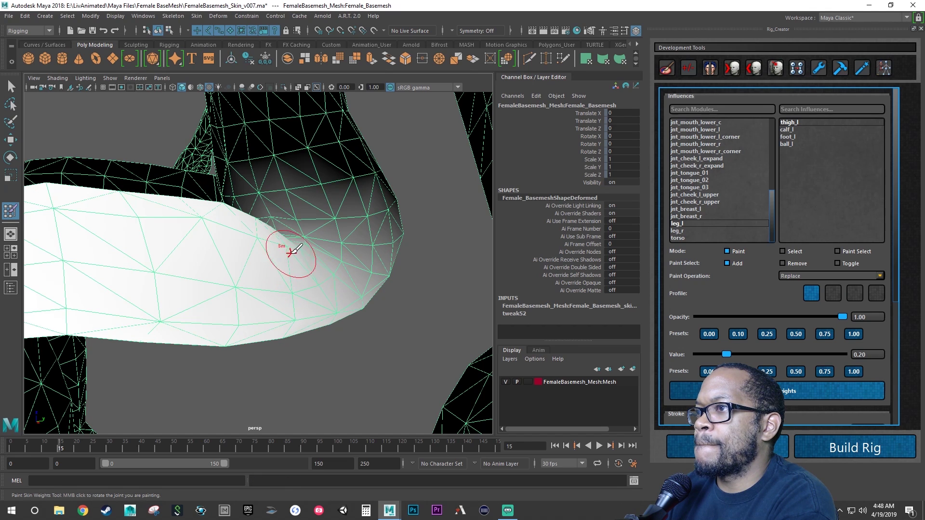
alt+drag(299, 258, 303, 264)
Choose the torso's pelvis influence and try a hip stroke, undoing it.
click(690, 238)
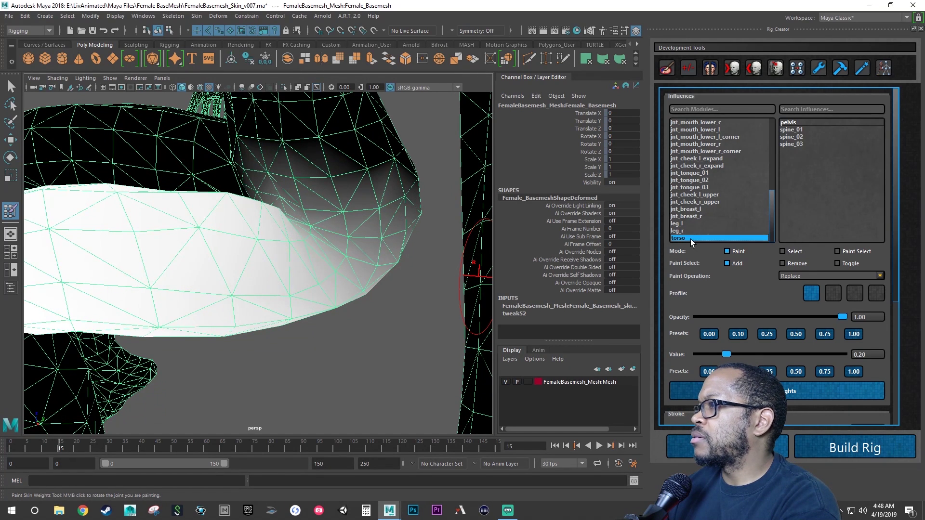
click(794, 129)
click(793, 123)
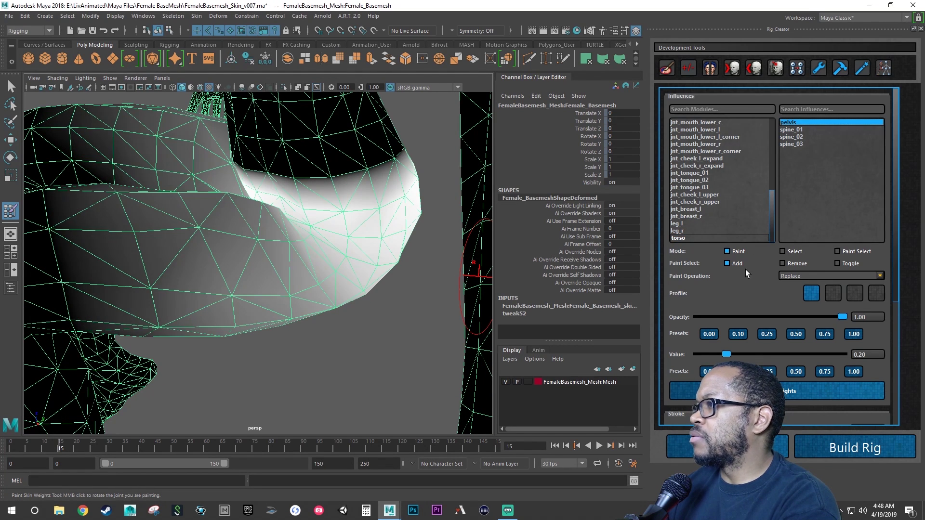
drag(287, 260, 293, 252)
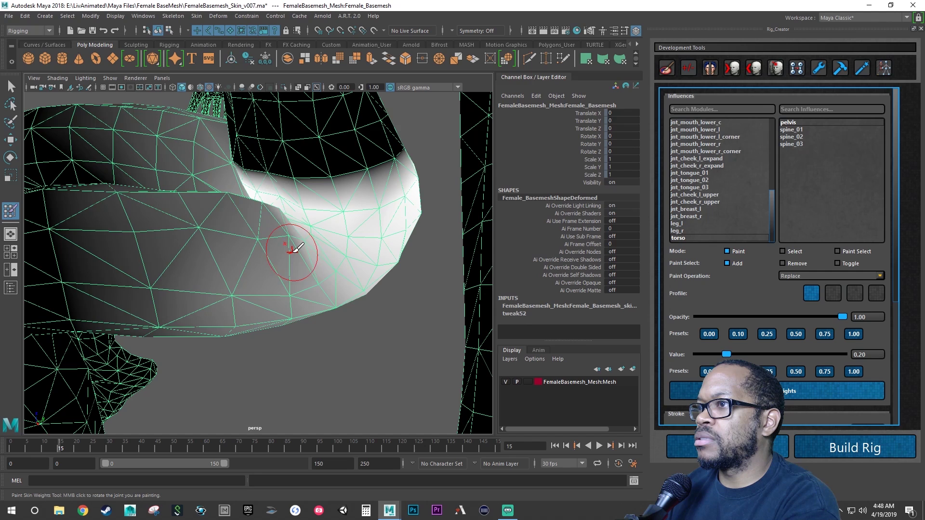
mouse_move(295, 285)
alt+mouse_down()
mouse_move(313, 272)
mouse_move(317, 252)
alt+mouse_up()
alt+drag(270, 276, 314, 295)
key(ctrl+z)
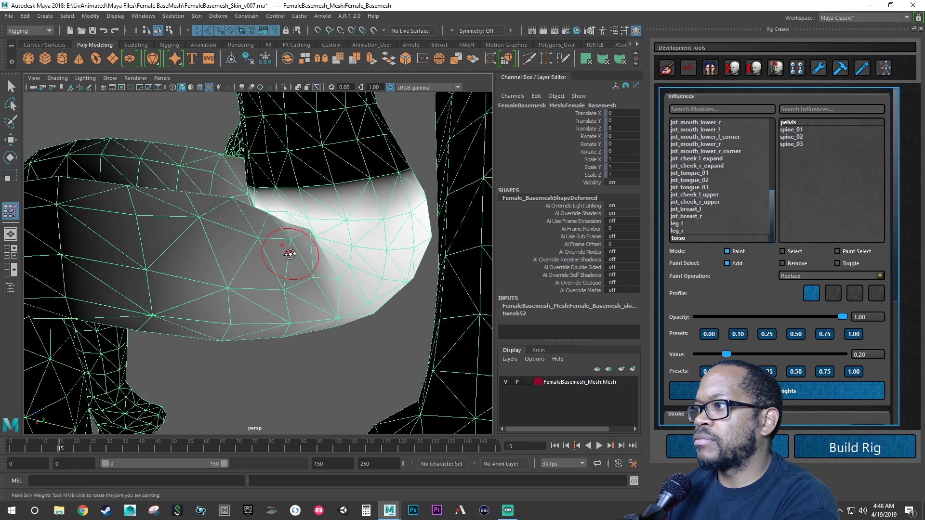
Paint light 0.10 pelvis weight along the hip crease into the upper thigh.
alt+drag(290, 254, 477, 318)
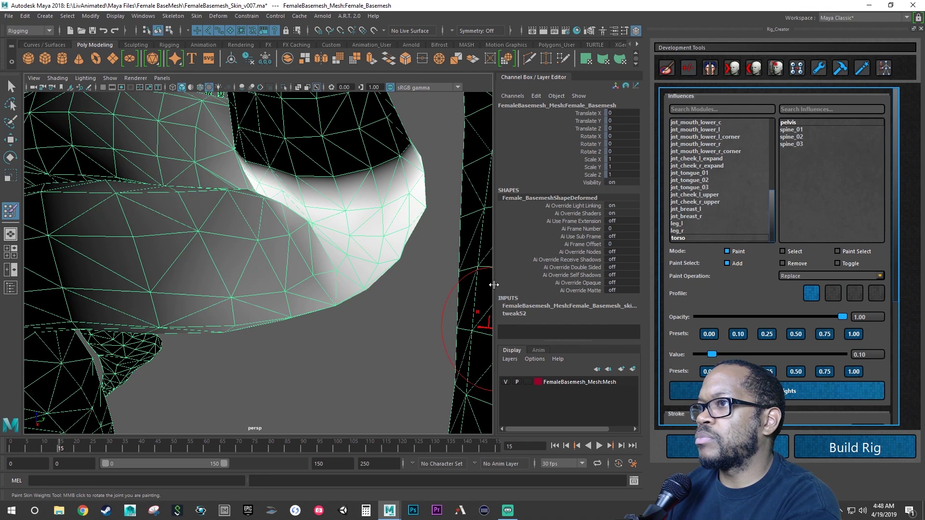
alt+drag(484, 283, 378, 264)
drag(274, 205, 263, 180)
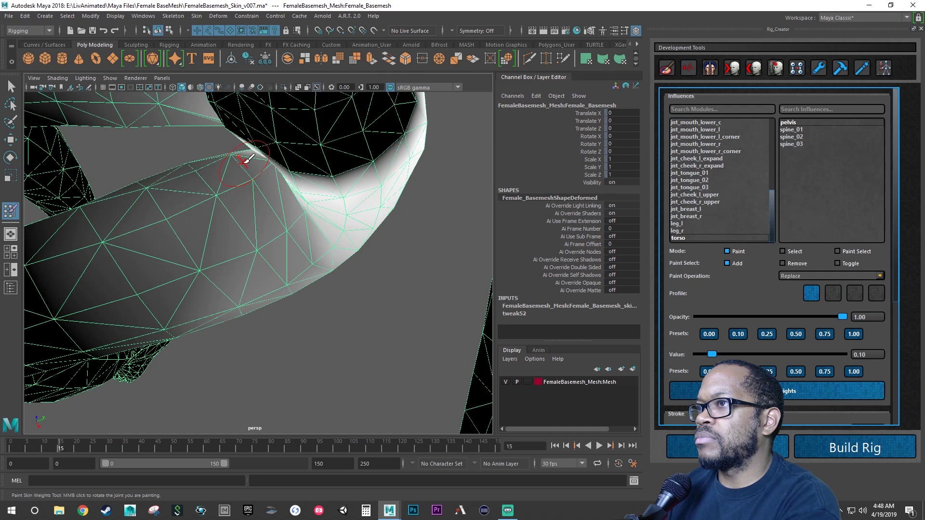
mouse_move(295, 223)
mouse_down()
mouse_move(230, 209)
mouse_move(299, 248)
mouse_move(332, 246)
mouse_move(345, 279)
mouse_move(330, 295)
mouse_up()
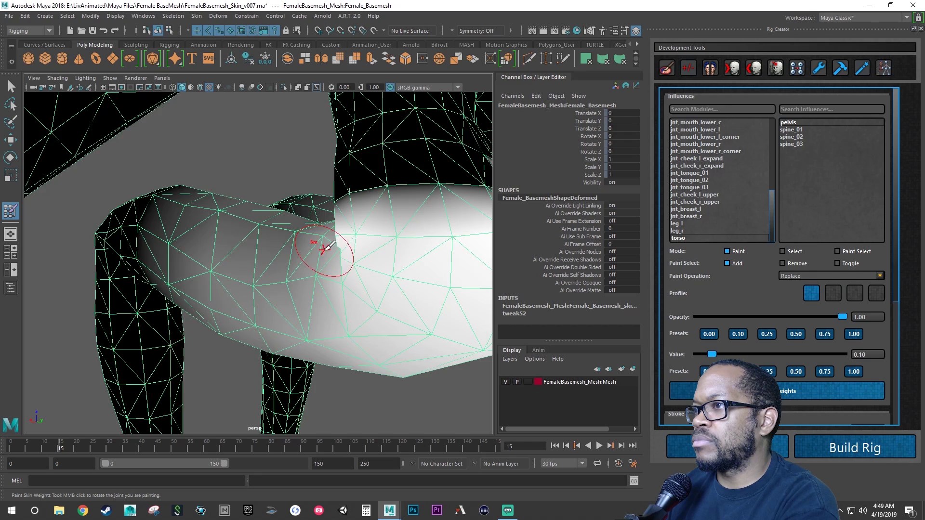
mouse_move(335, 280)
alt+mouse_down()
mouse_move(406, 305)
mouse_move(319, 228)
alt+mouse_up()
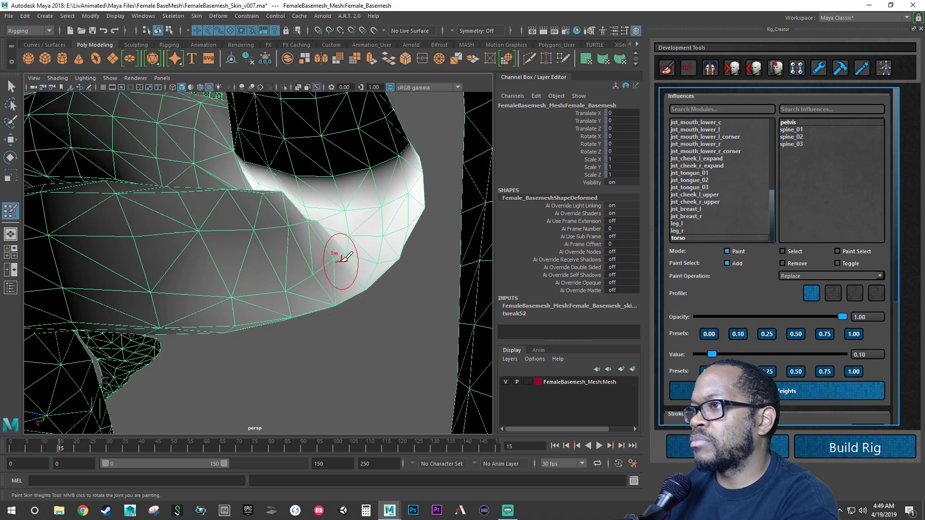
mouse_move(344, 255)
alt+mouse_down()
mouse_move(359, 265)
mouse_move(361, 299)
alt+mouse_up()
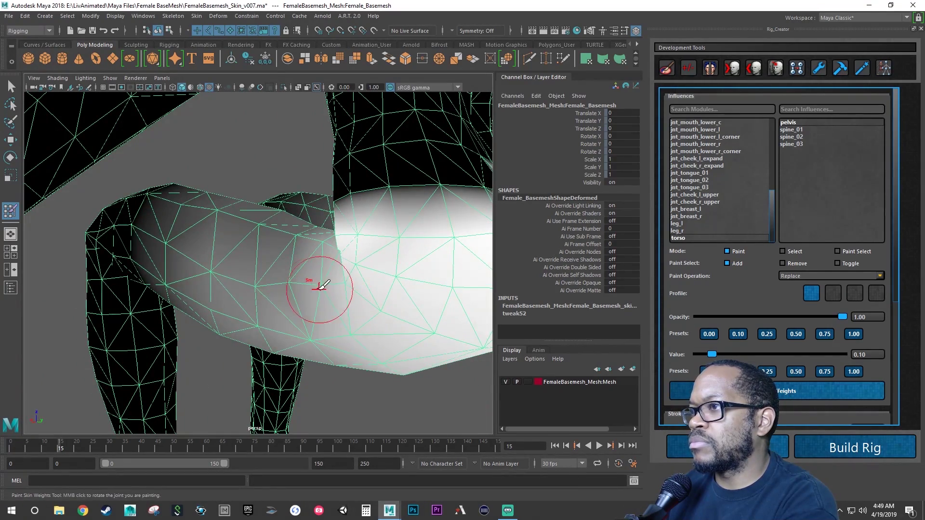
alt+drag(271, 276, 154, 203)
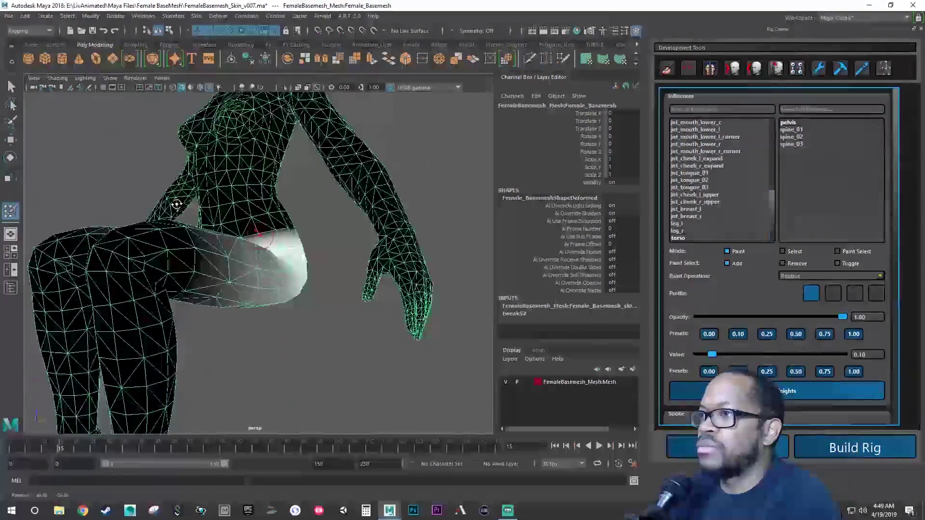
Jump to frame 0 to see the standing rest pose with pelvis weights on the hips.
mouse_move(177, 204)
alt+mouse_down()
mouse_move(291, 238)
mouse_move(212, 217)
mouse_move(238, 239)
mouse_move(218, 229)
mouse_move(316, 274)
mouse_move(373, 278)
mouse_move(373, 297)
mouse_move(402, 320)
alt+mouse_up()
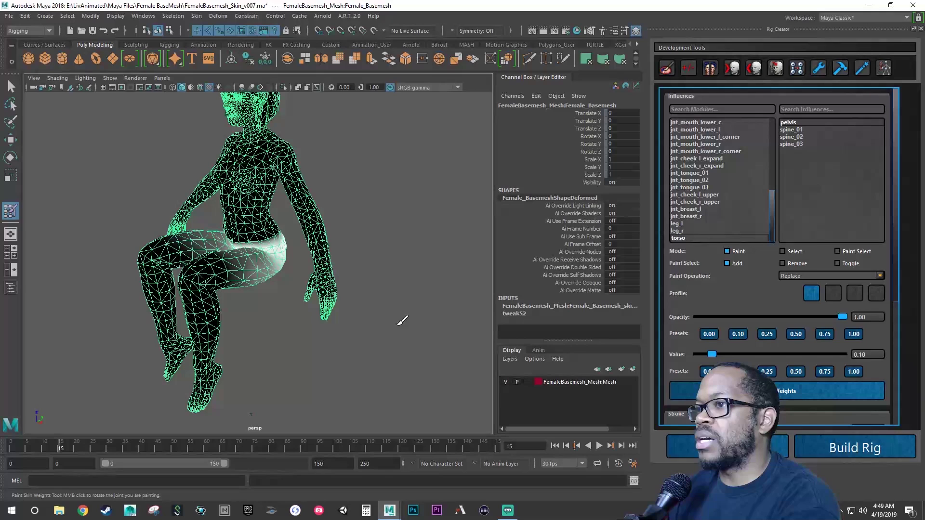
click(2, 449)
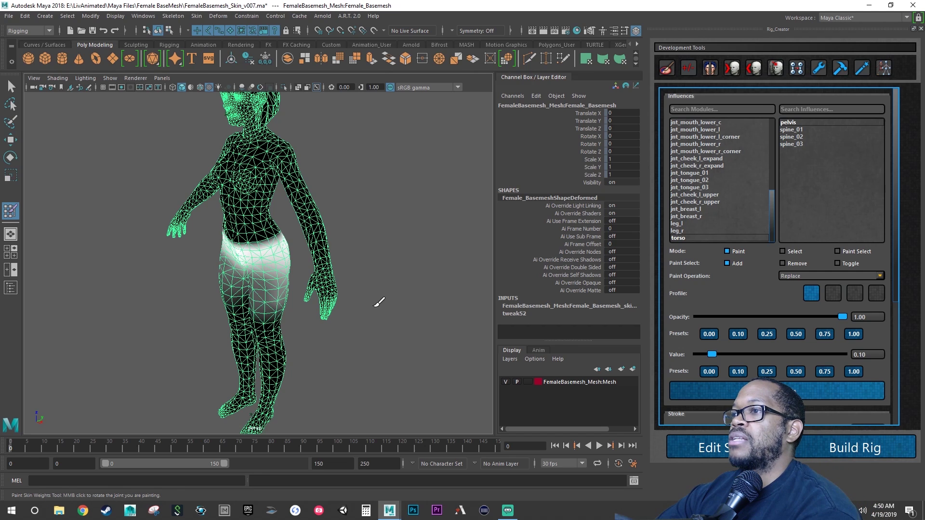
Save the scene as FemaleBasemesh_Skin_v007.ma and show the character in textured view.
scroll(313, 289, down, 3)
key(w)
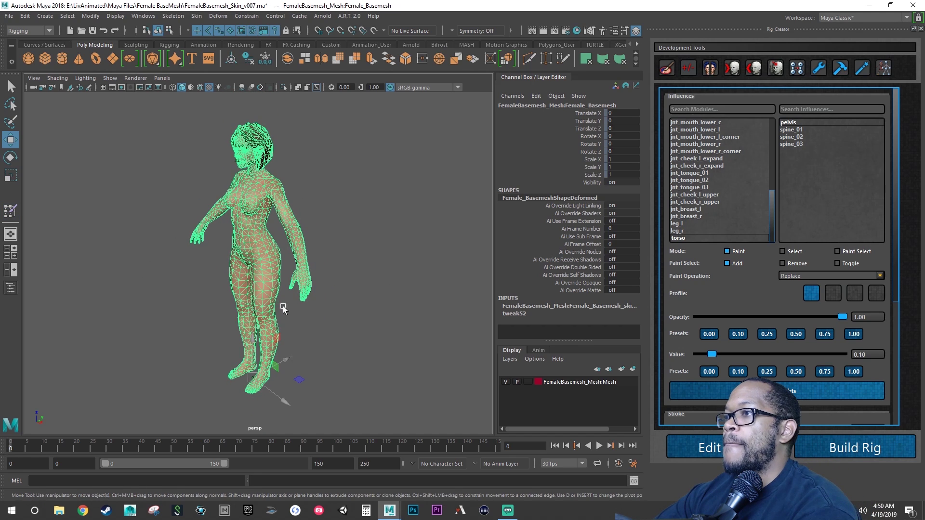
mouse_move(285, 308)
alt+mouse_down()
mouse_move(295, 293)
mouse_move(241, 258)
alt+mouse_up()
key(q)
key(ctrl+s)
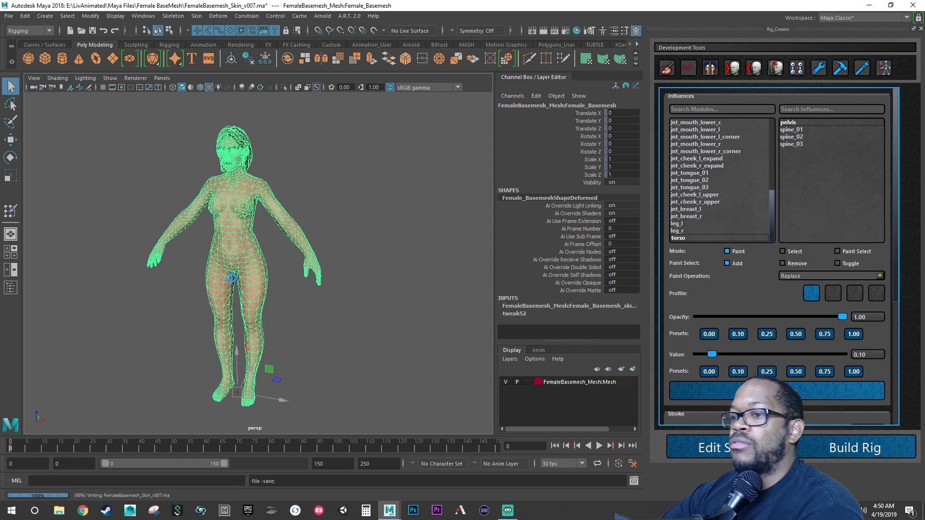
key(w)
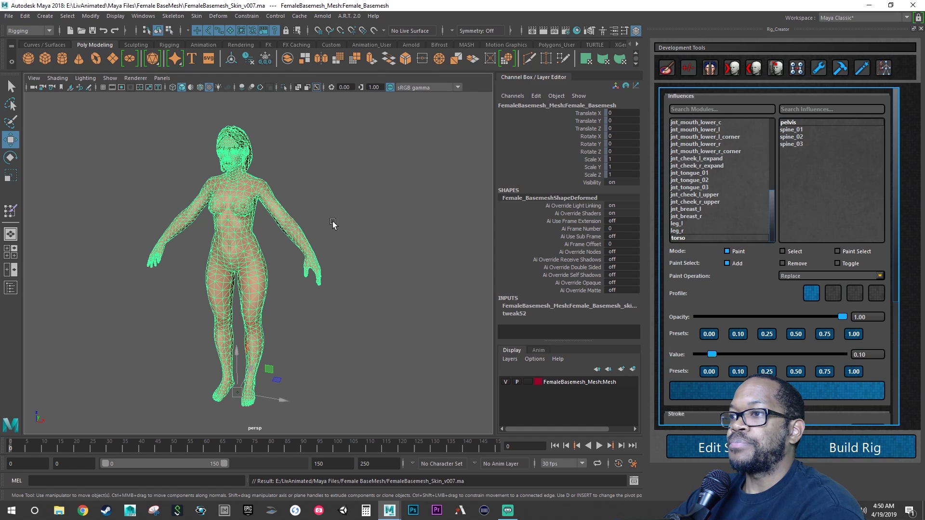
key(ctrl+z)
click(265, 136)
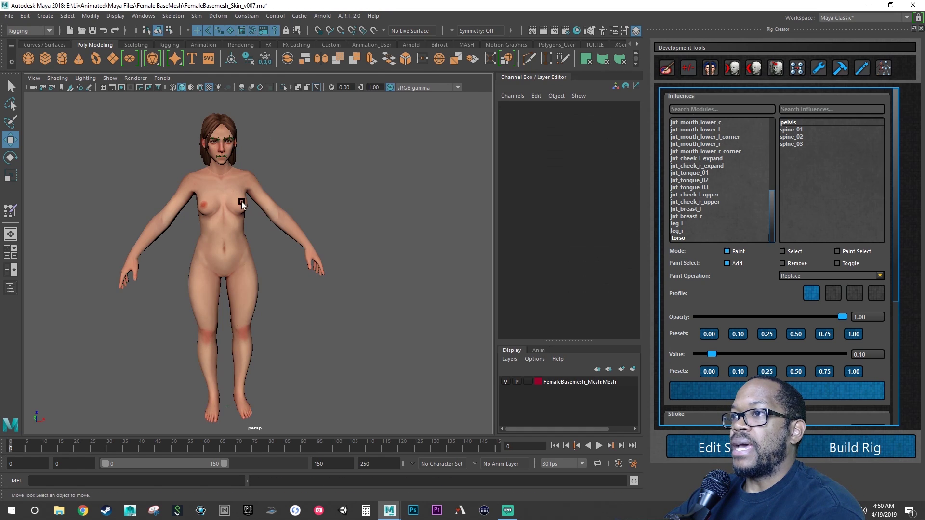
alt+drag(242, 202, 194, 271)
alt+drag(263, 324, 156, 360)
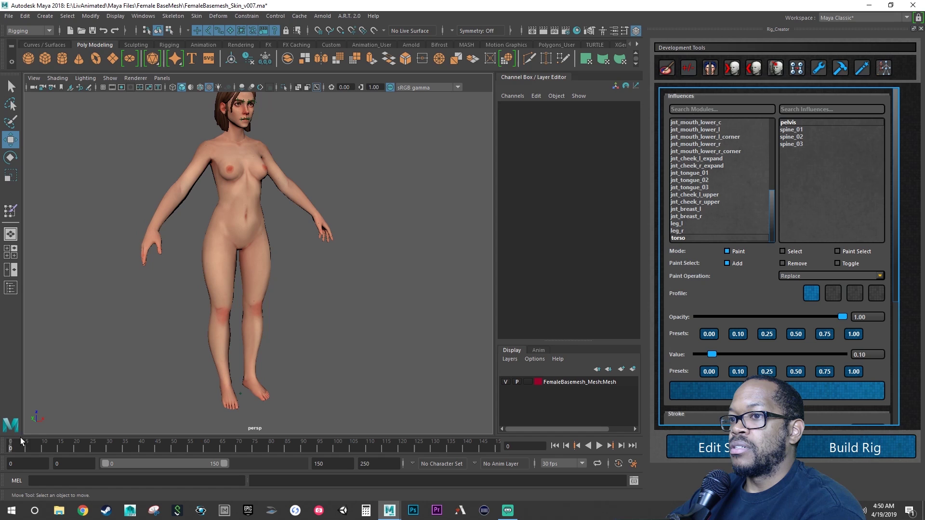
drag(10, 442, 59, 435)
alt+drag(142, 361, 581, 366)
key(alt+v)
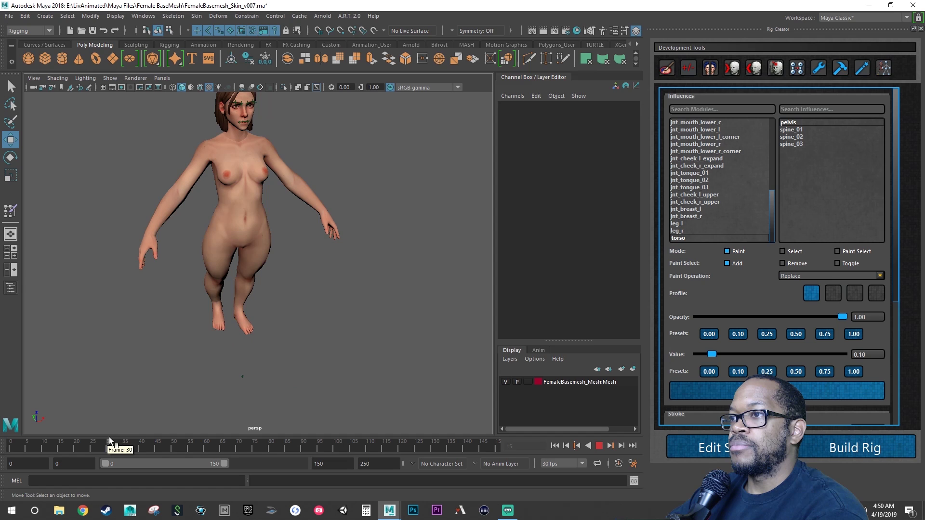
key(alt+v)
alt+drag(144, 368, 237, 351)
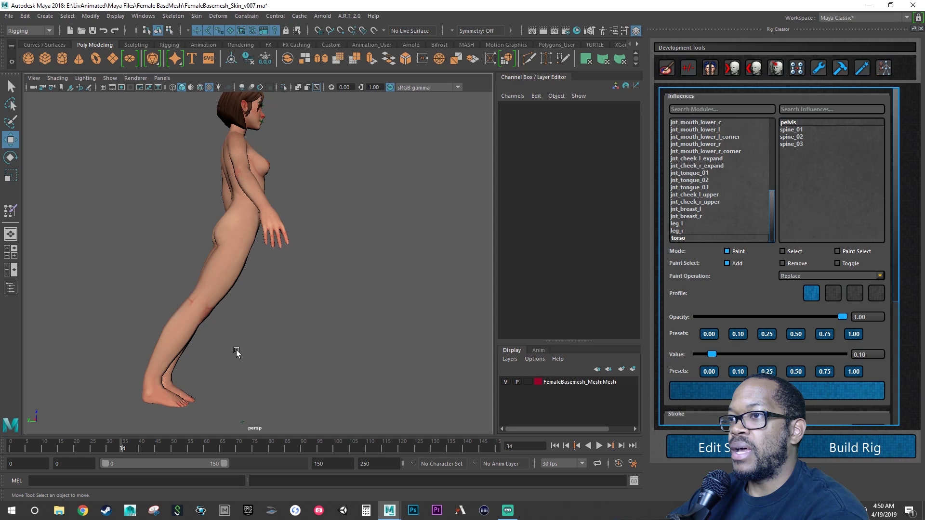
key(alt+v)
drag(114, 450, 233, 434)
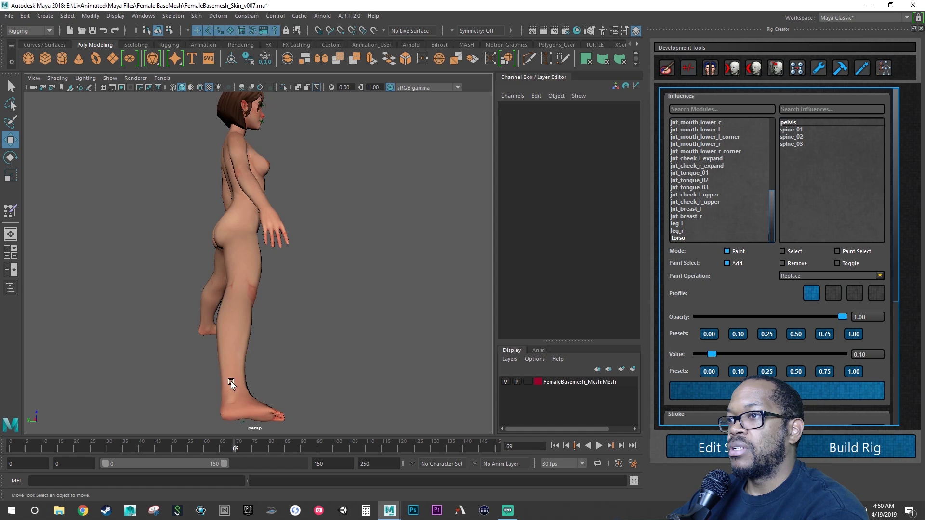
alt+drag(230, 381, 125, 367)
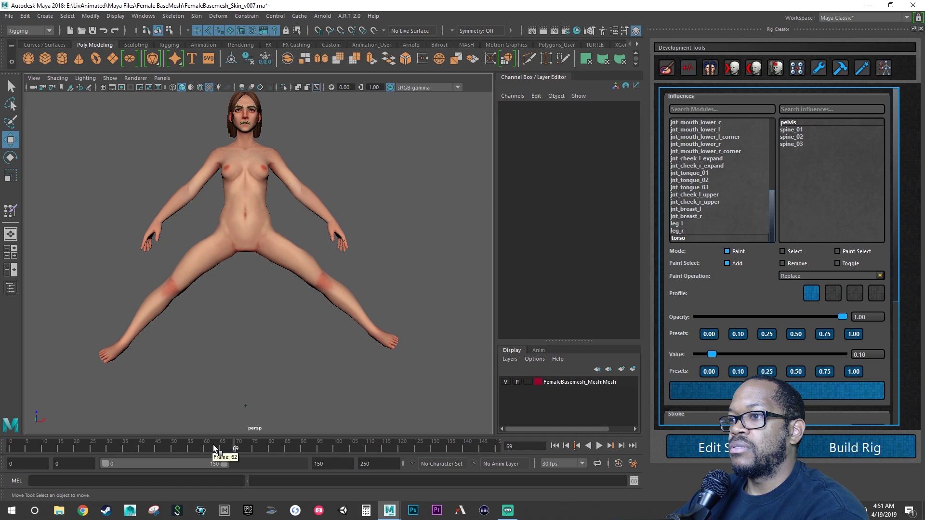
drag(213, 444, 10, 437)
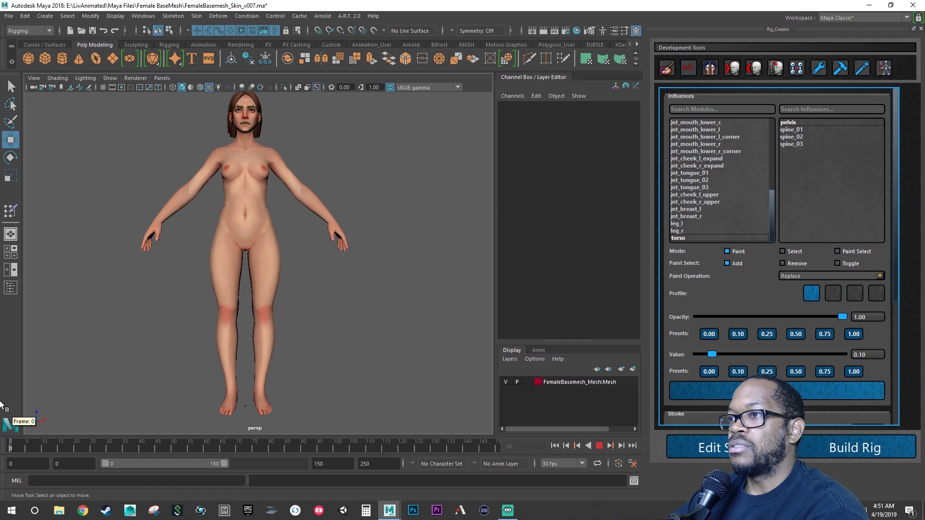
alt+drag(207, 319, 190, 312)
alt+middle_drag(189, 311, 217, 316)
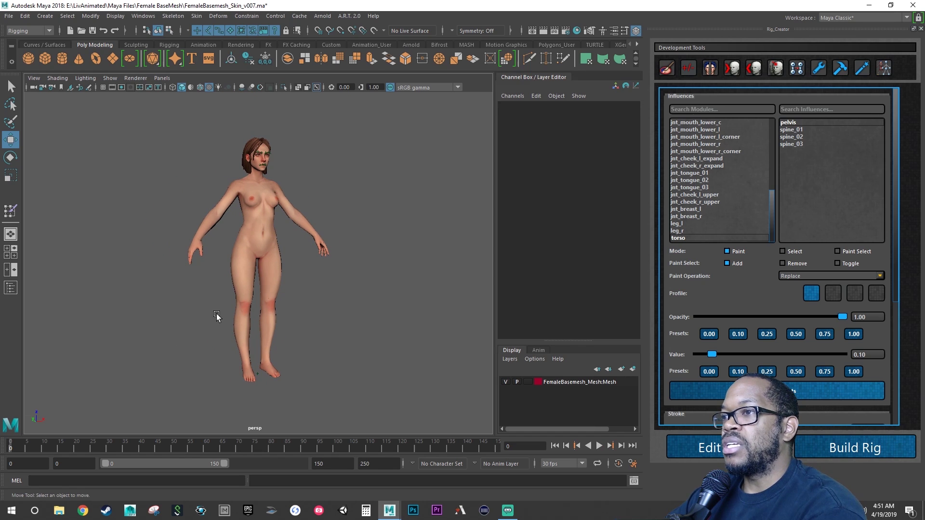